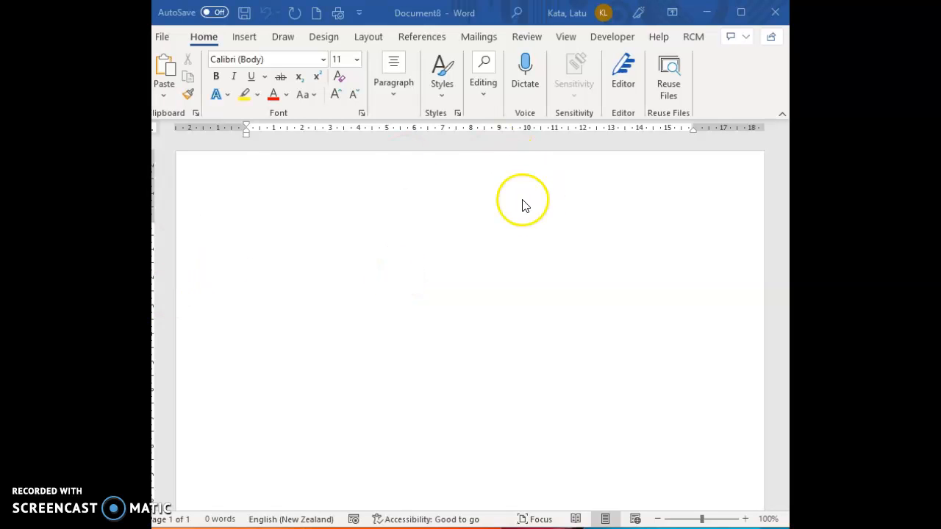
- Check the Macros list on the View tab, then switch to the Developer tab
left_click(569, 35)
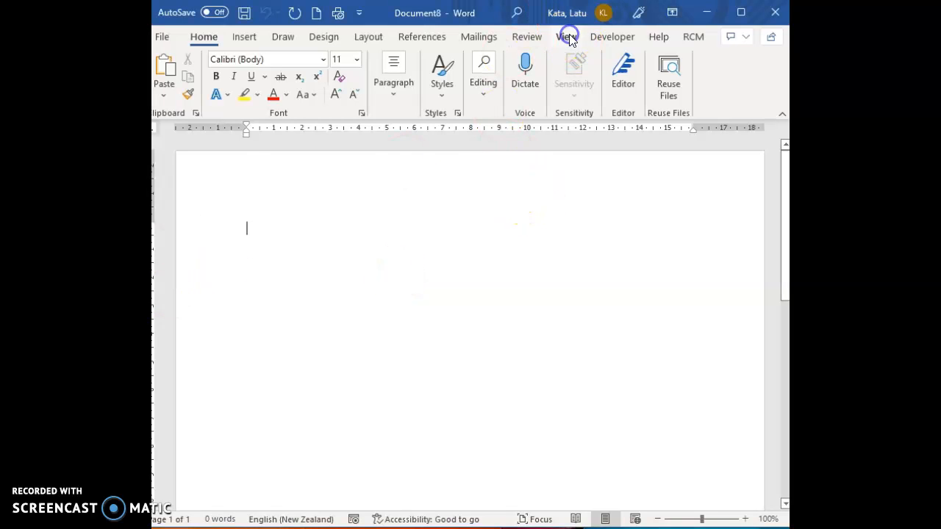
left_click(568, 38)
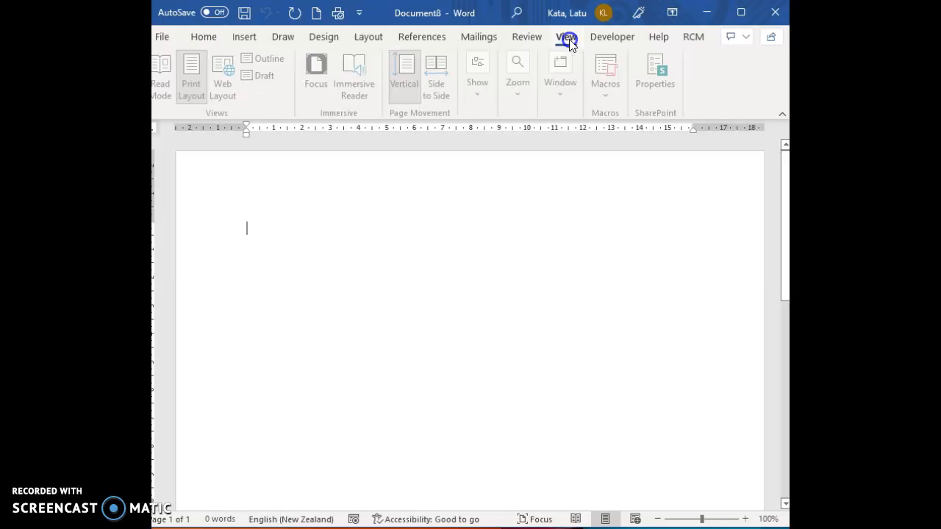
left_click(607, 98)
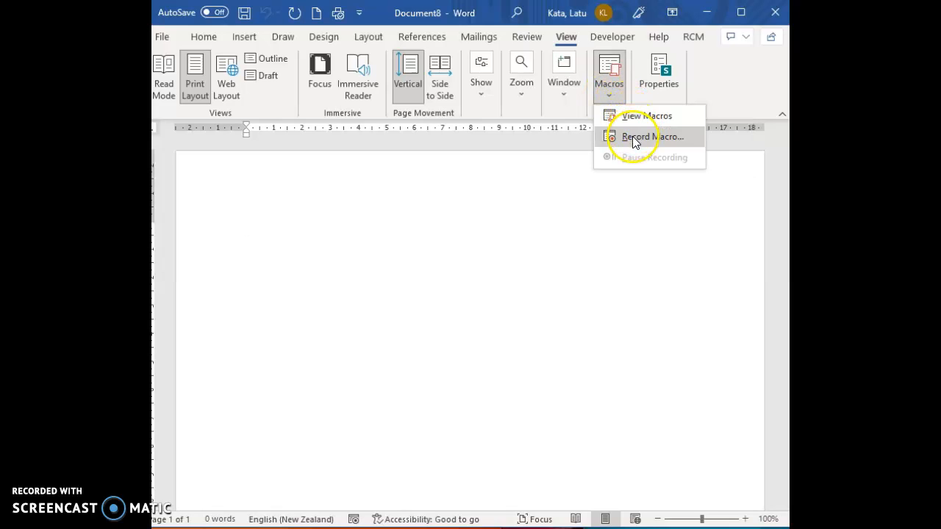
left_click(608, 96)
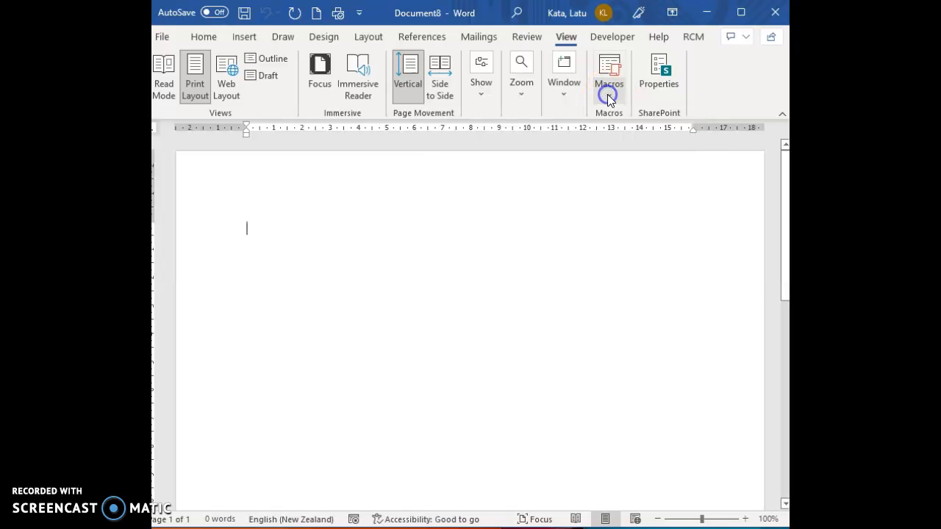
left_click(613, 37)
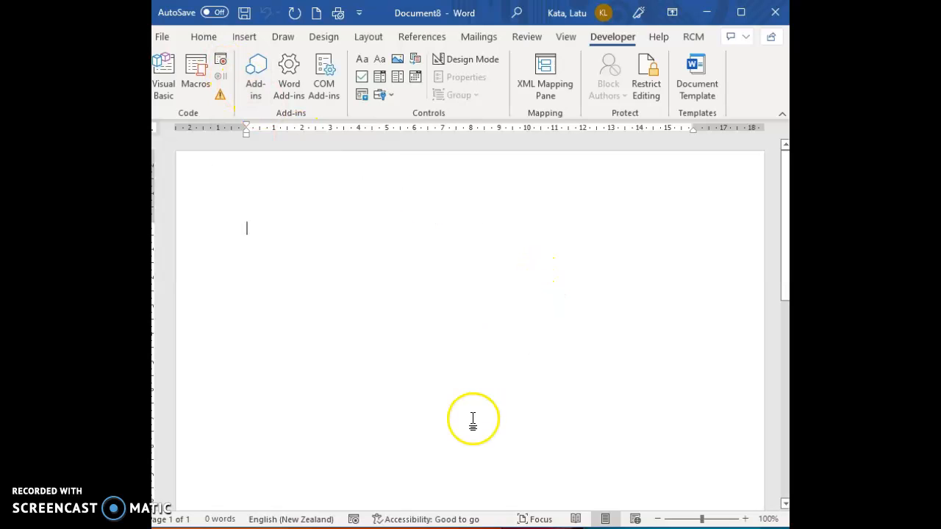
- Start a new macro recording and rename it to the author's surname followed by '_Marco'
left_click(354, 520)
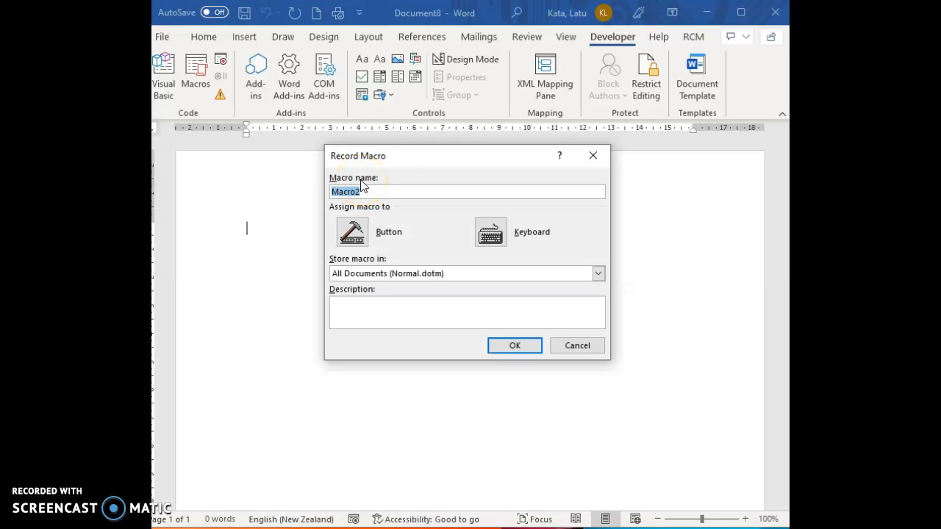
left_click(382, 191)
left_click_drag(383, 191, 260, 210)
type("Latu")
key("BackSpace")
key("BackSpace")
key("BackSpace")
type("atu")
type("_MArco")
key("BackSpace")
key("BackSpace")
key("BackSpace")
key("BackSpace")
type("arco")
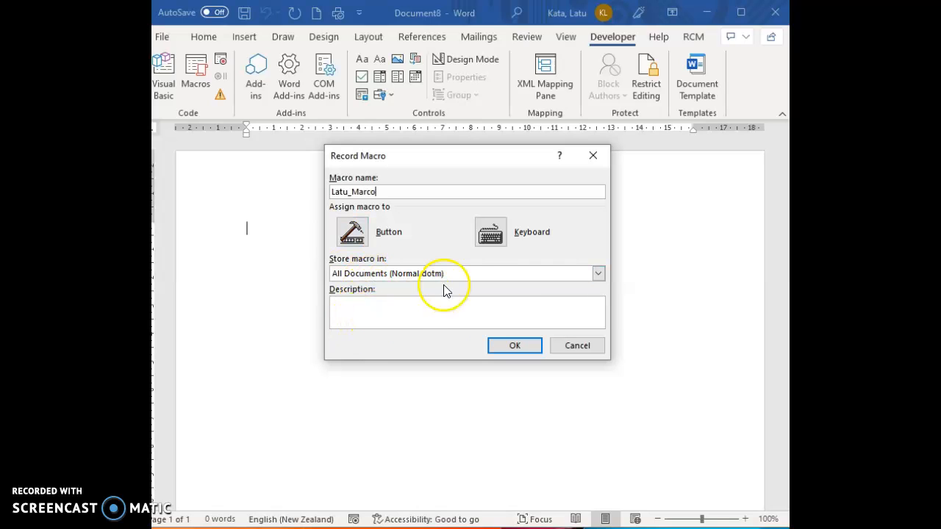
- Store the macro only in Document8 with the description 'Education'
left_click(572, 276)
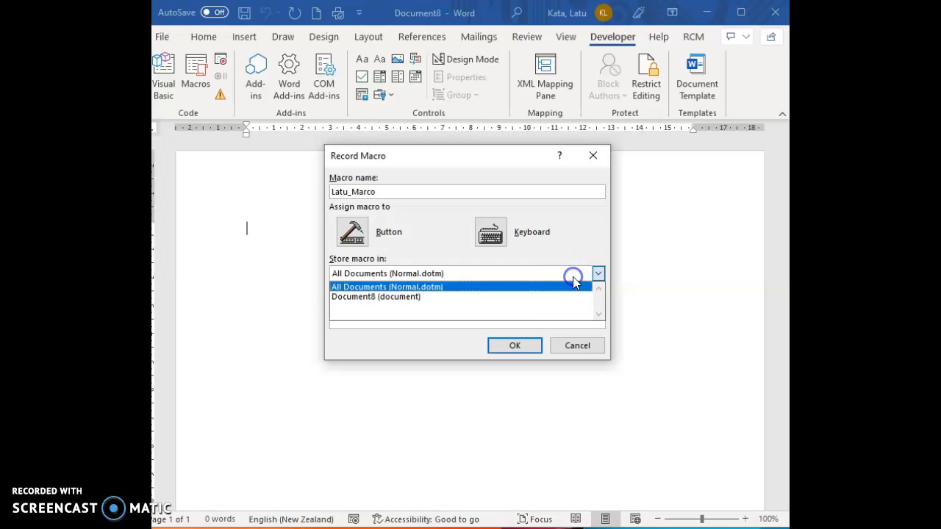
left_click(496, 297)
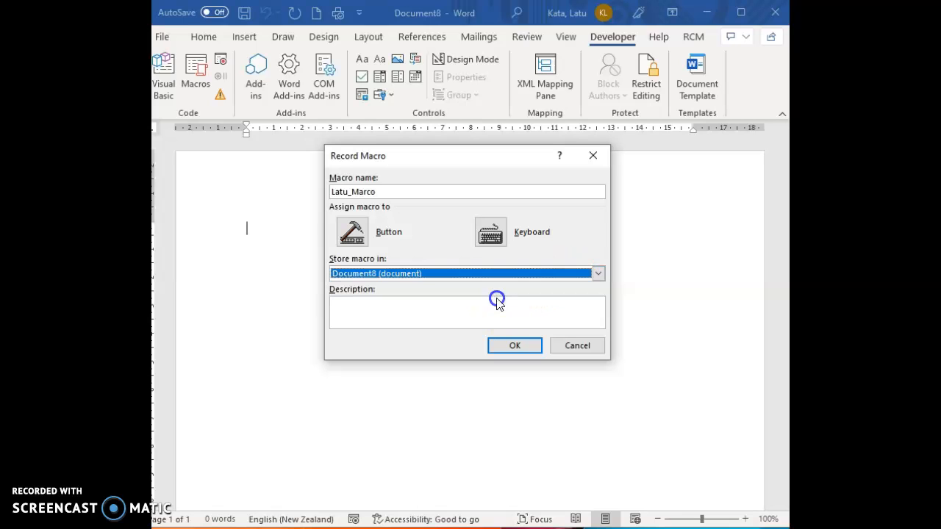
left_click(369, 307)
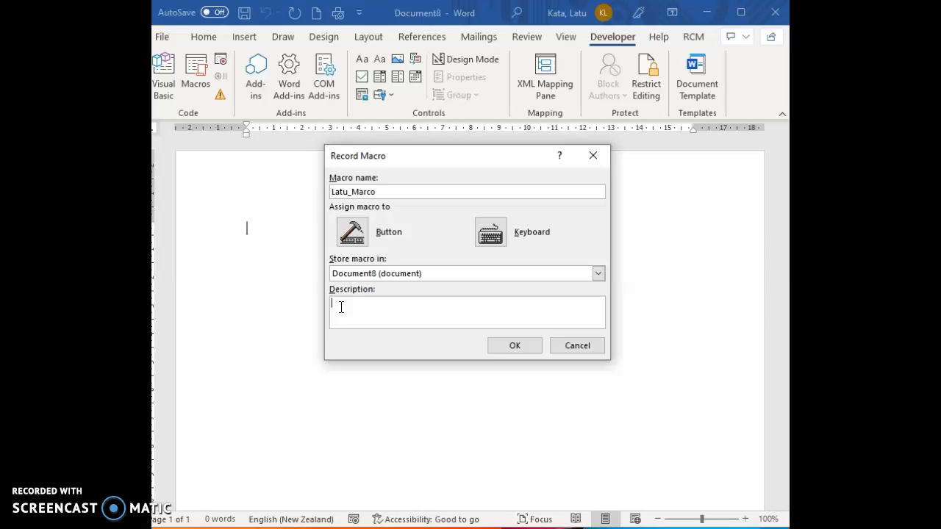
type("E")
key("BackSpace")
type("Education")
left_click(493, 240)
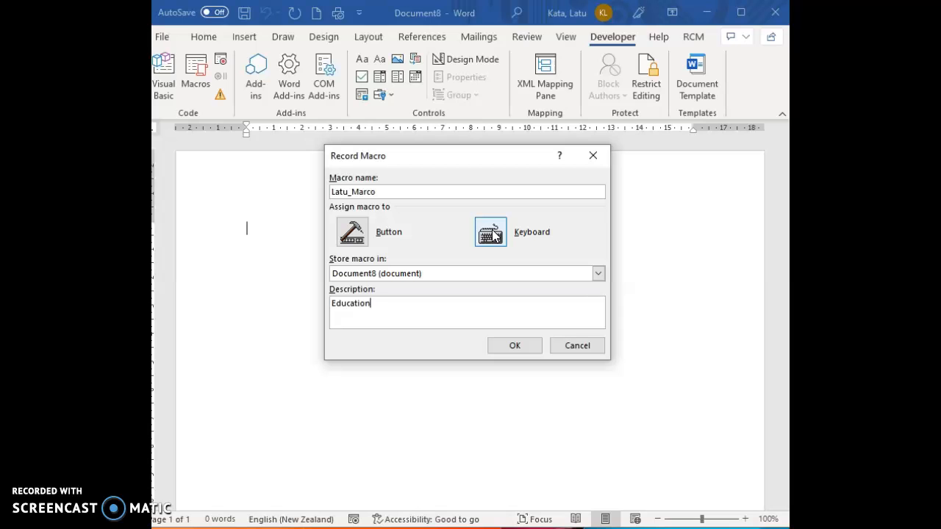
- Assign Ctrl+Q as the macro's keyboard shortcut
left_click(493, 233)
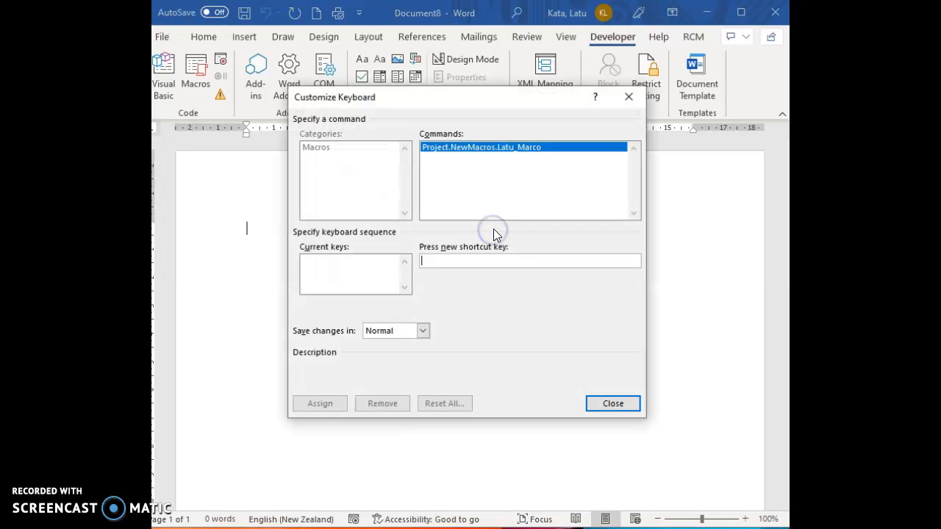
left_click(466, 259)
key("ctrl+q")
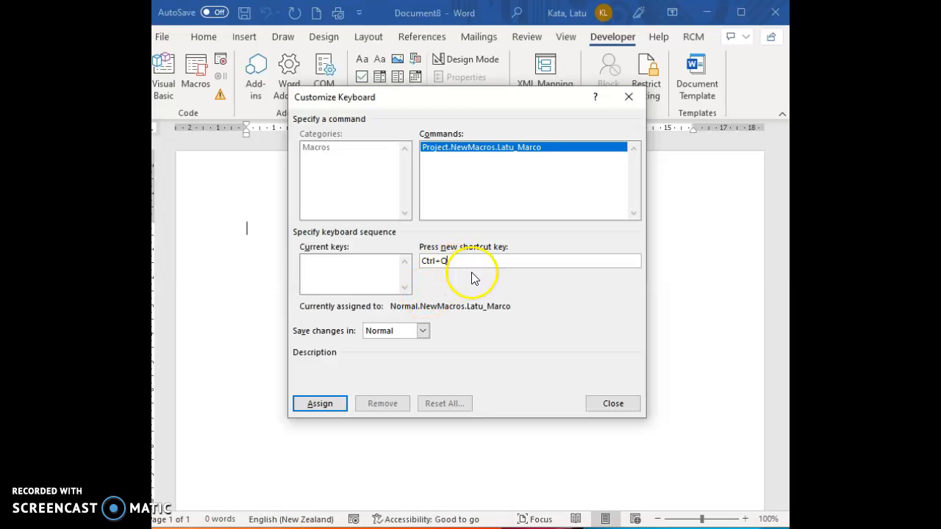
left_click(315, 405)
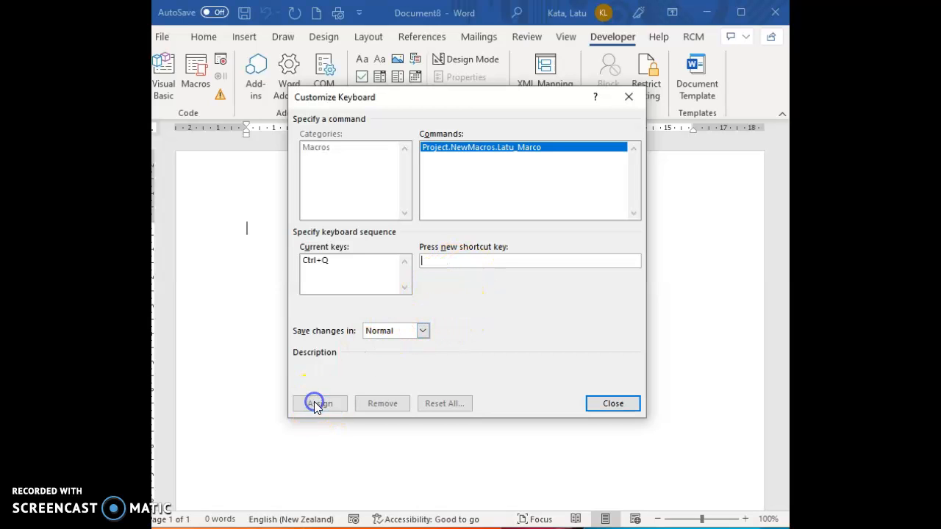
- Close the Customize Keyboard dialog so the macro starts recording
left_click(615, 405)
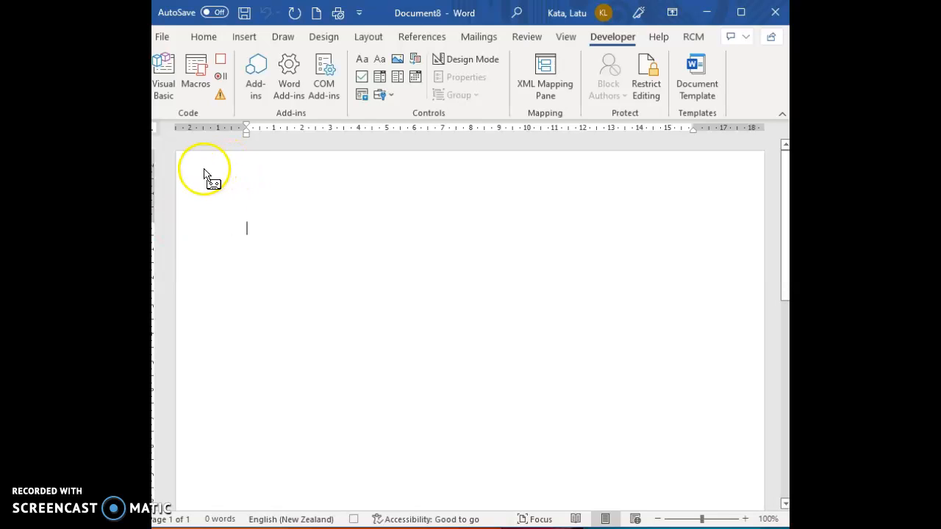
- Open the Paragraph dialog from the Home tab and shift it slightly right
left_click(198, 39)
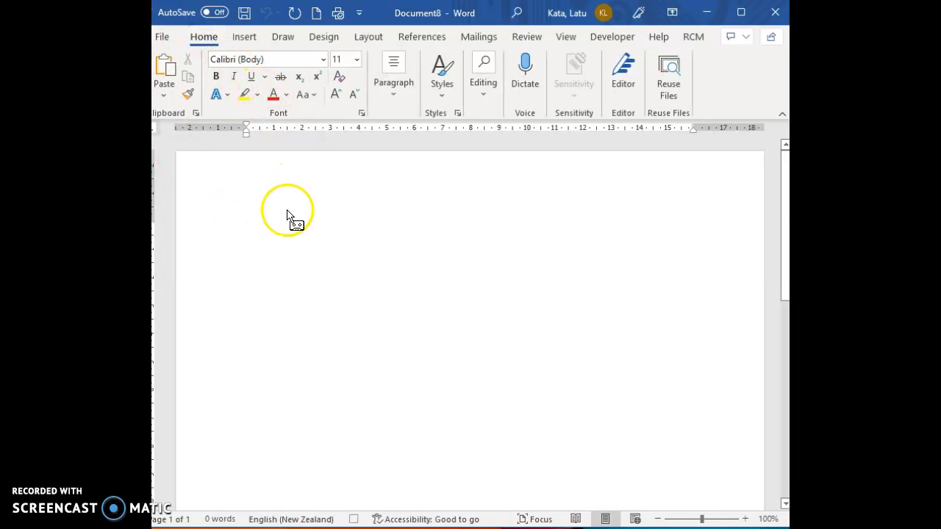
left_click(392, 102)
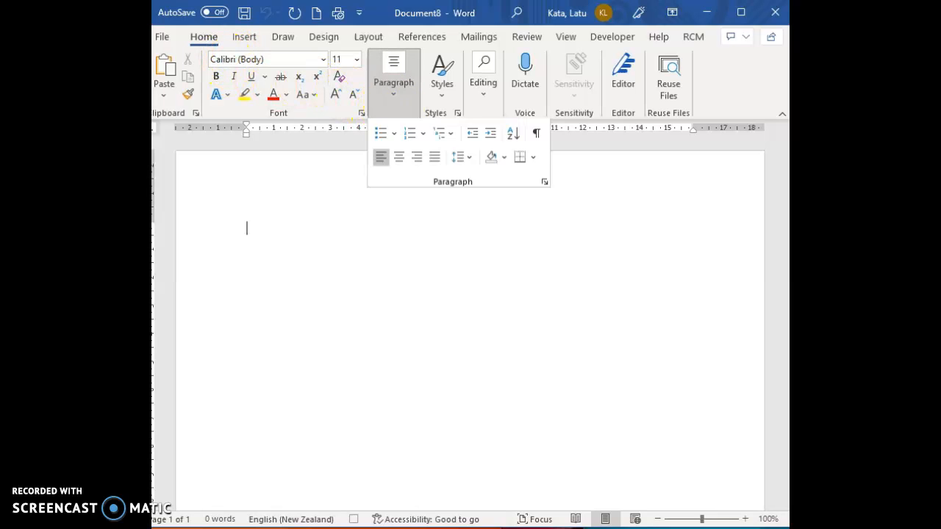
left_click(543, 183)
left_click_drag(388, 81, 413, 82)
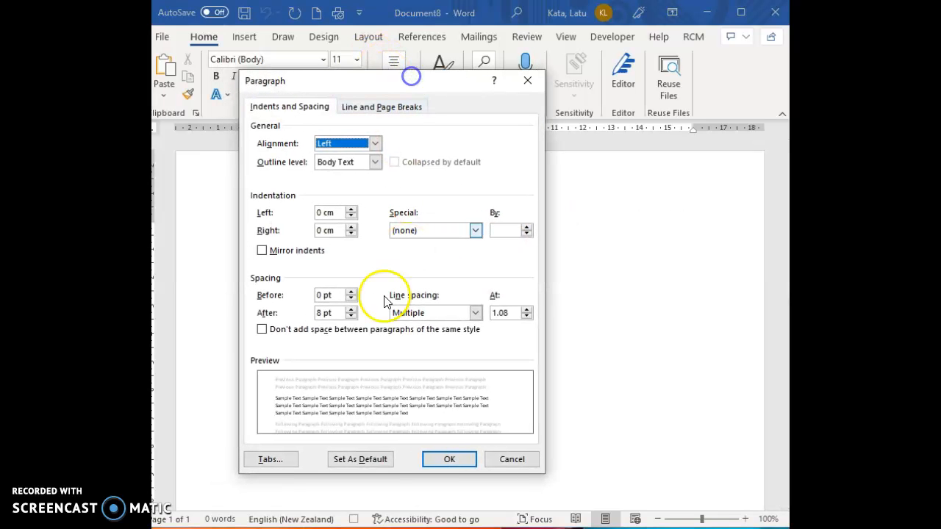
- Create a Right-aligned tab stop at position 16.5 cm in the Tabs dialog
left_click(270, 459)
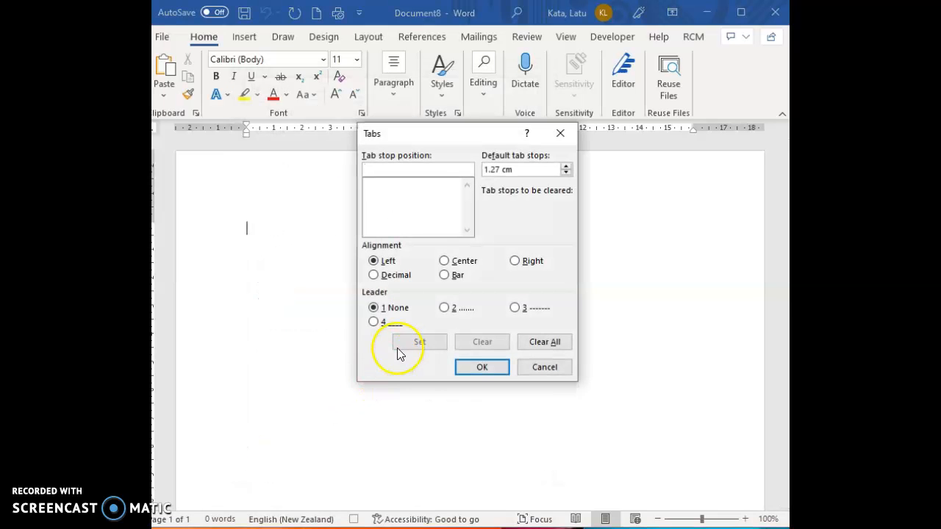
left_click(407, 169)
type("16.5")
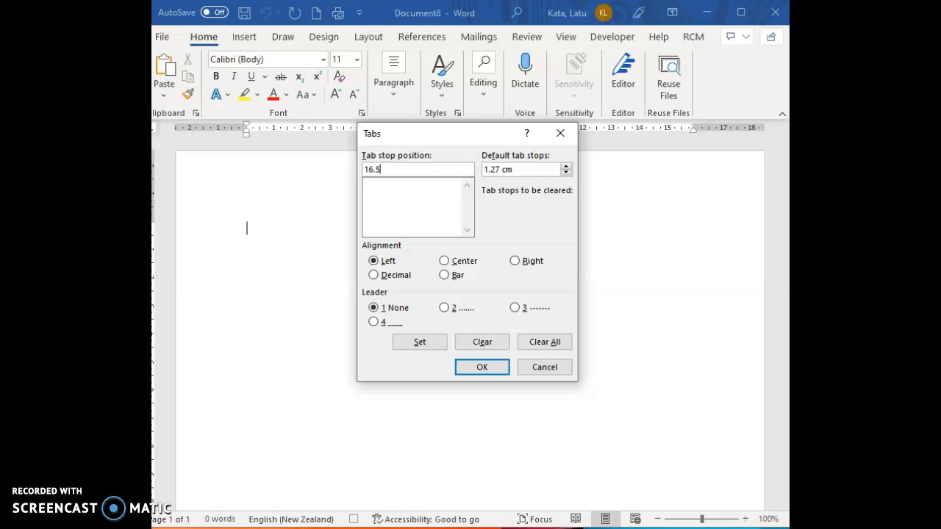
left_click(516, 263)
left_click(488, 368)
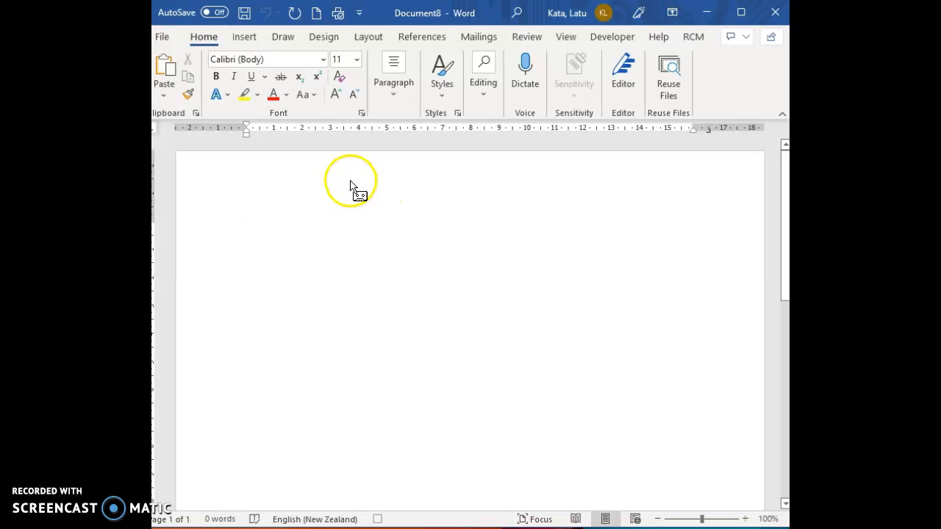
- Add a Left tab stop at 7.2 cm, then tab the empty line across to it
left_click(392, 96)
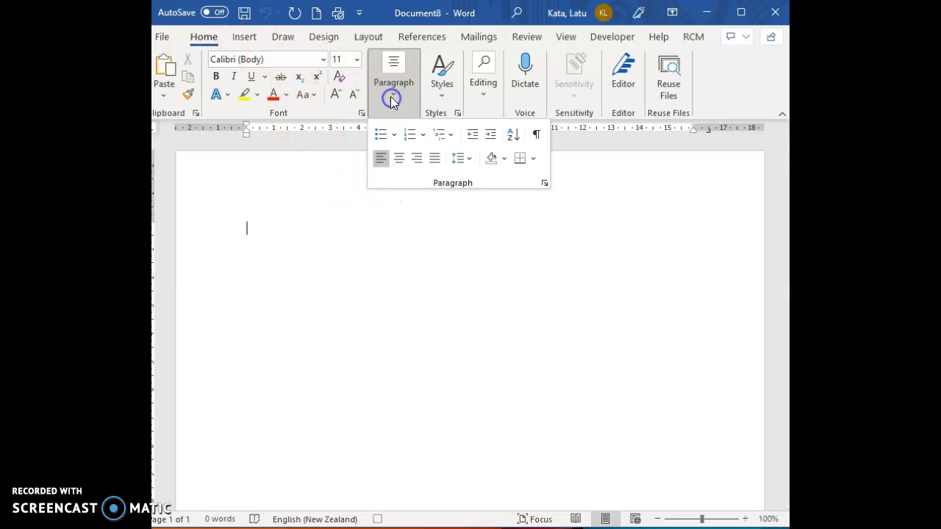
left_click(542, 185)
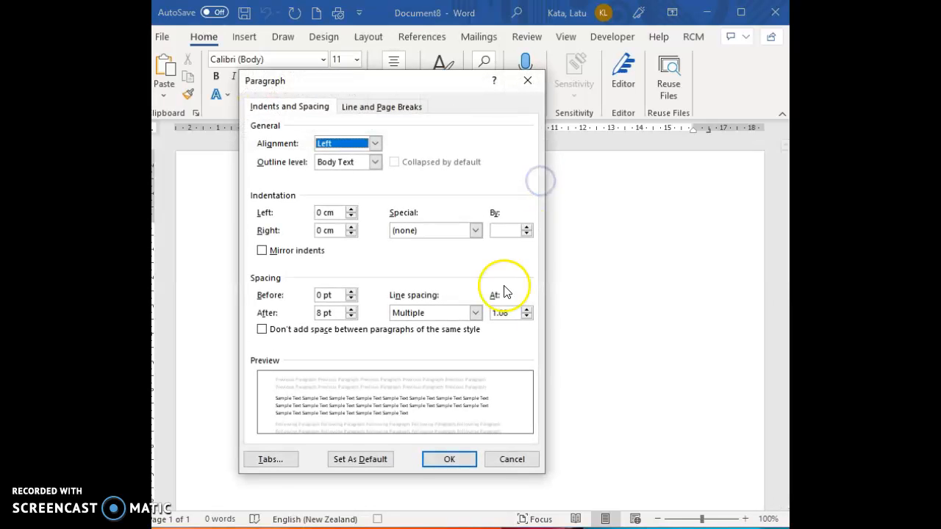
left_click(269, 459)
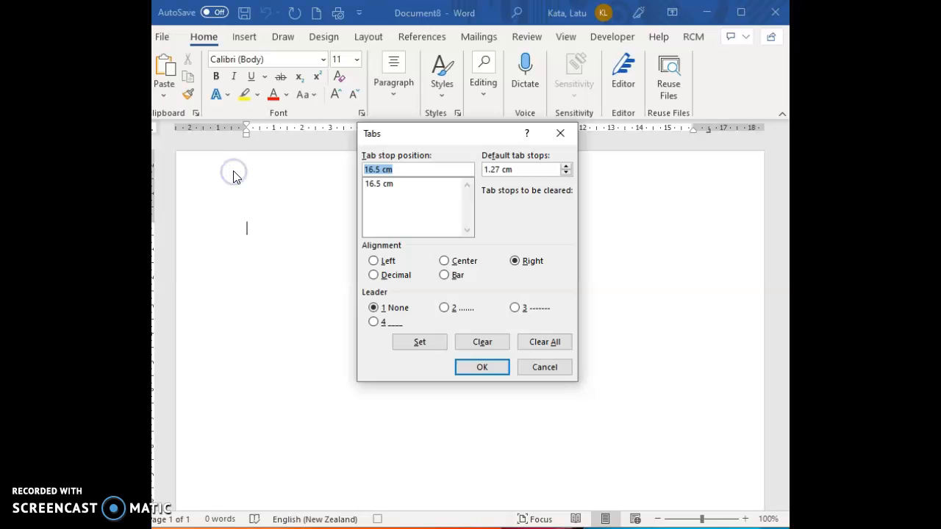
key("BackSpace")
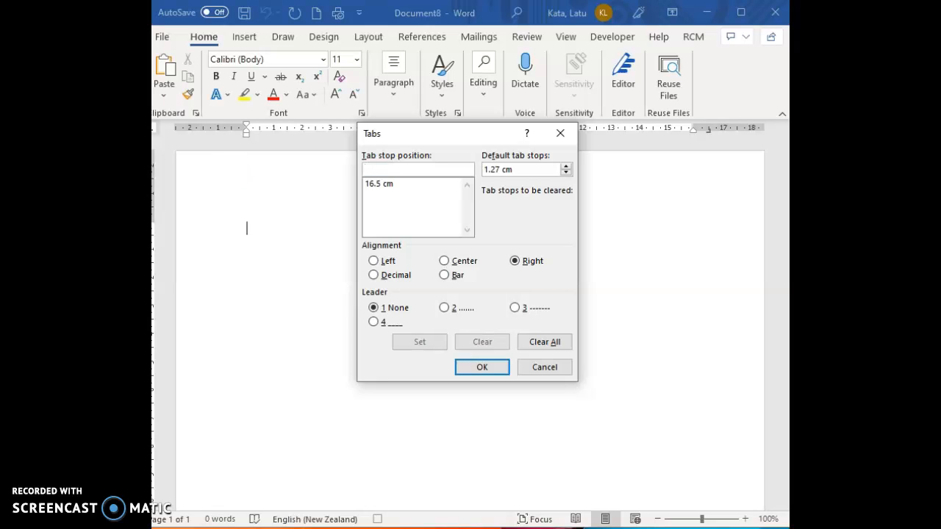
type("7.5")
key("BackSpace")
type("2")
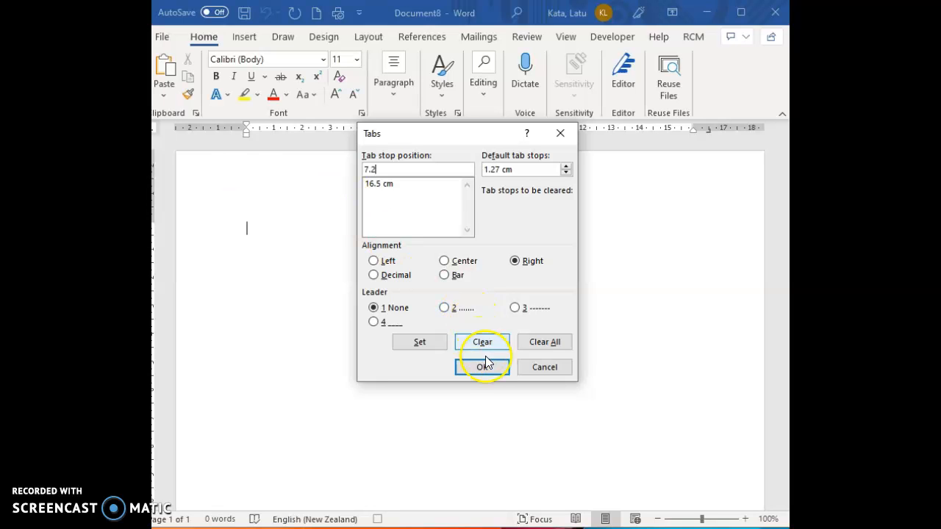
left_click(374, 261)
left_click(479, 369)
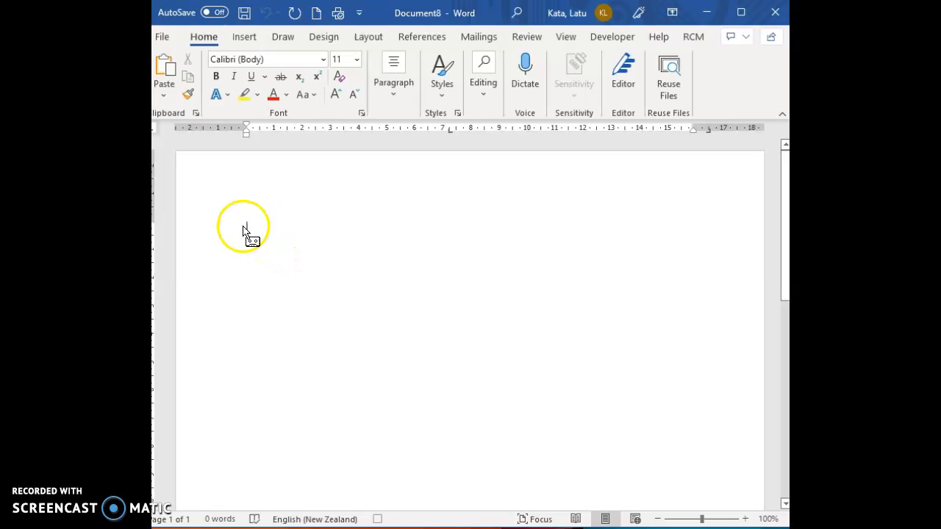
key("Tab")
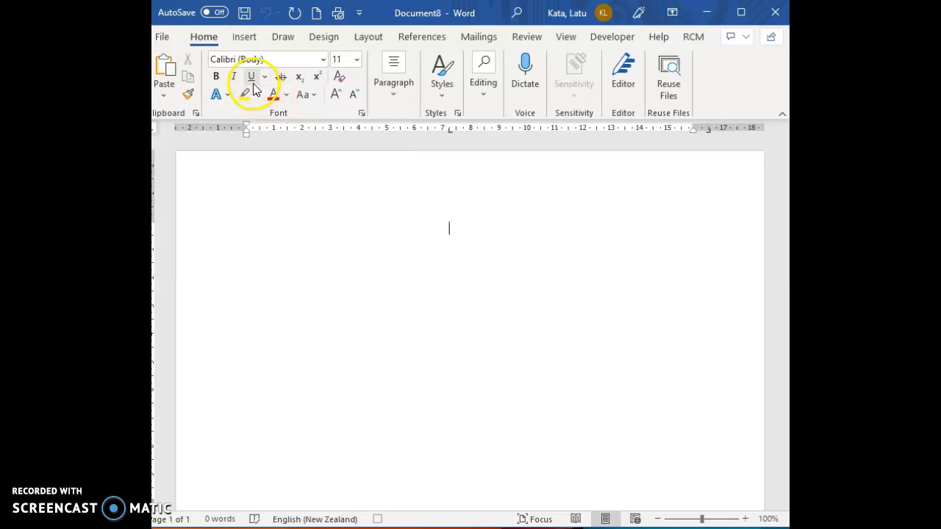
- Turn on single-line underline and tab an underlined line out to the 16.5 cm stop
left_click(360, 116)
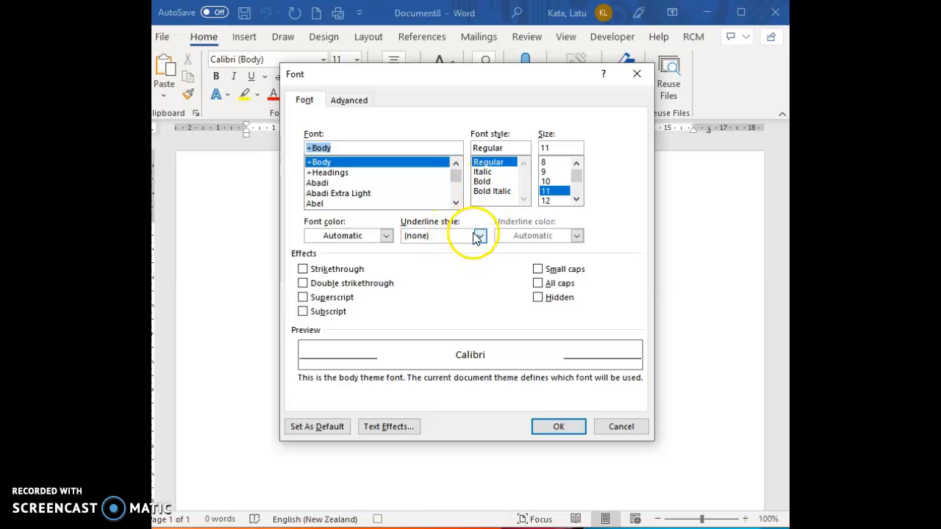
left_click(479, 235)
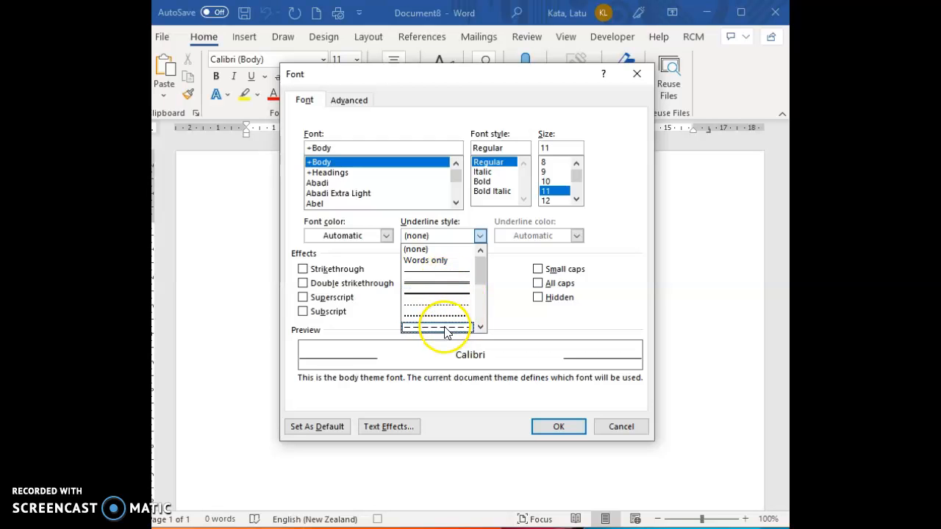
left_click(431, 277)
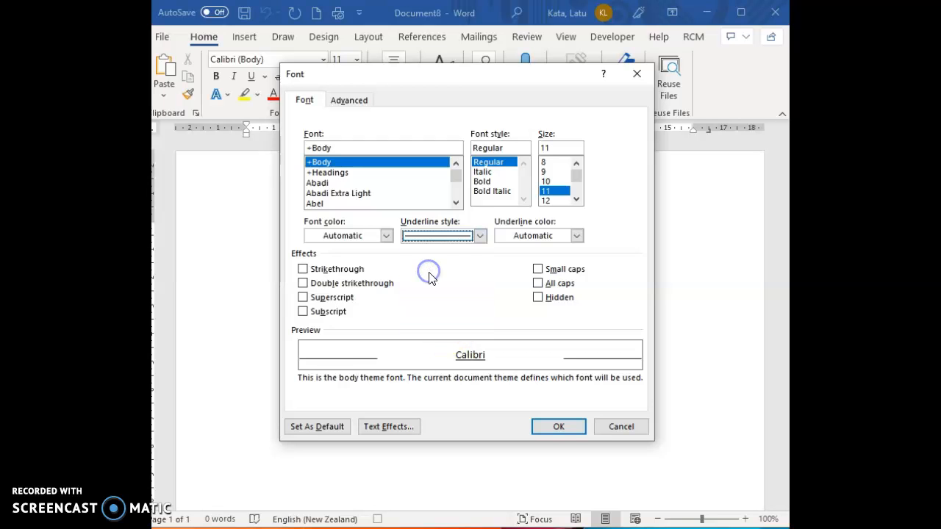
left_click(557, 425)
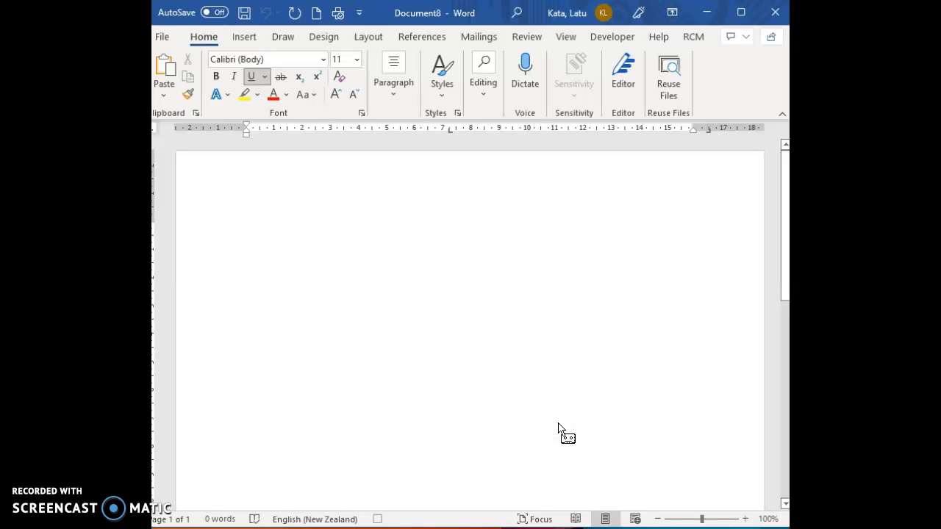
key("Tab")
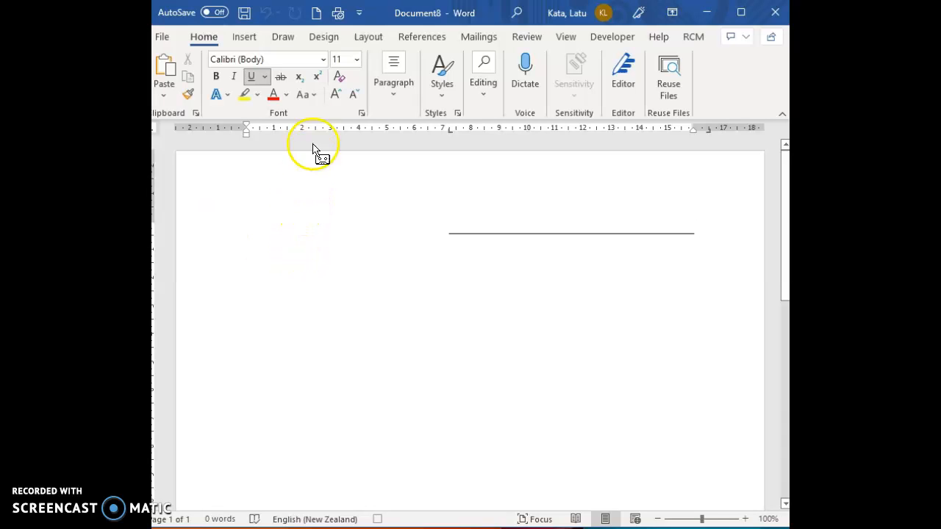
- Set underline to (none), then start a new line tabbed to the 7.2 cm stop
left_click(360, 114)
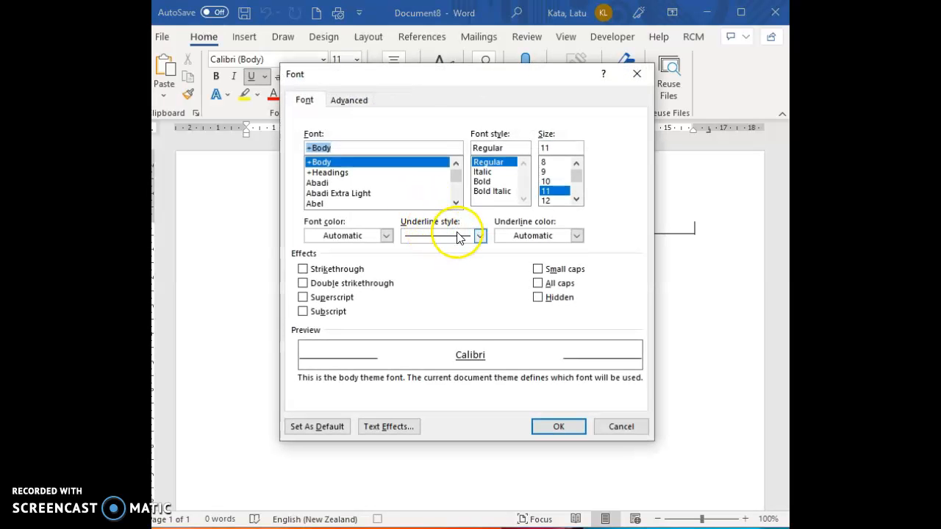
left_click(480, 236)
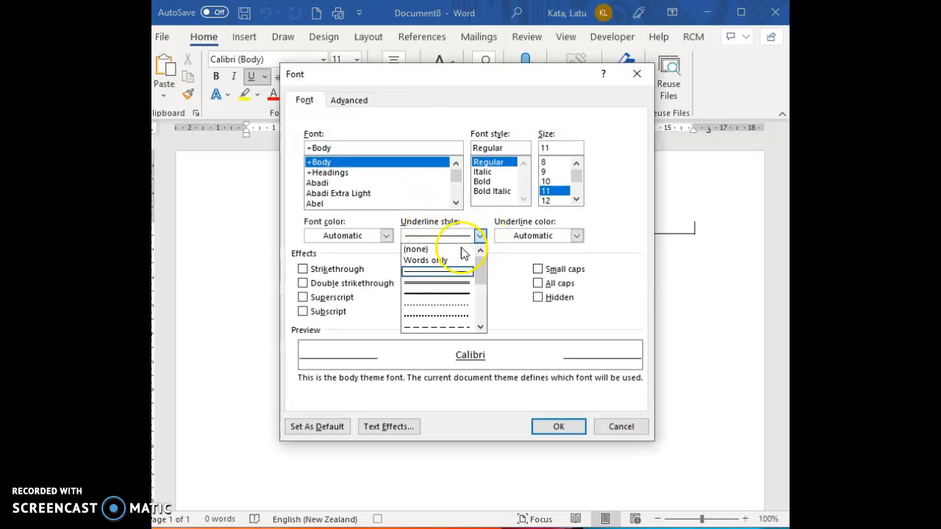
left_click(433, 250)
left_click(559, 426)
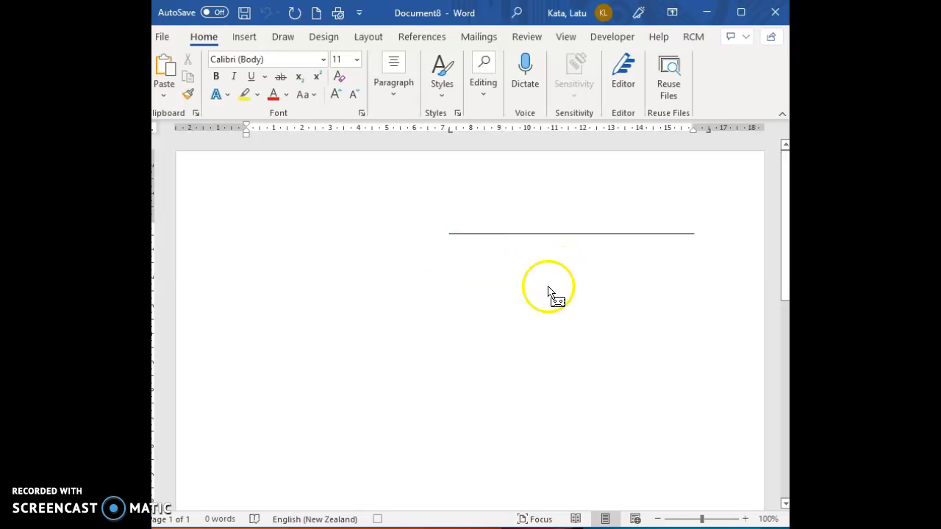
key("Return")
key("Tab")
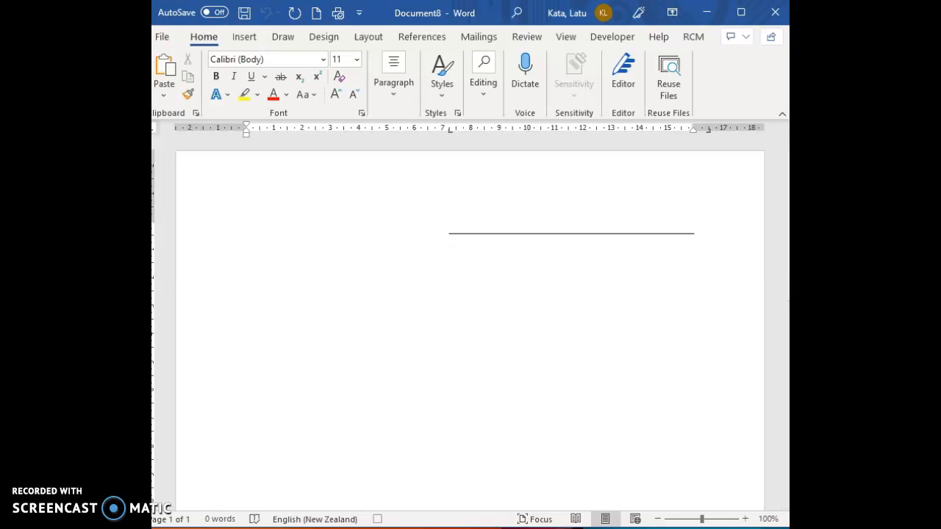
- Set the font style to Bold and the size to 12 pt in the Font dialog
left_click(363, 112)
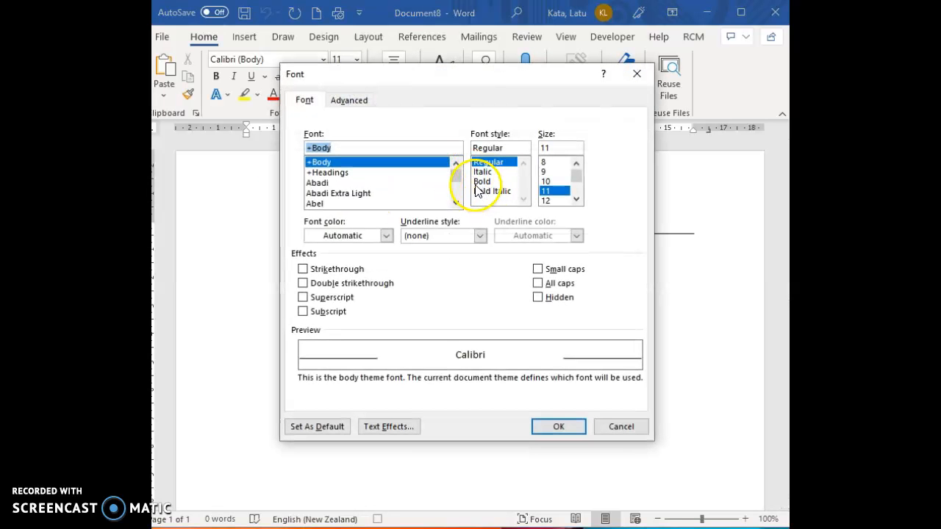
left_click(480, 182)
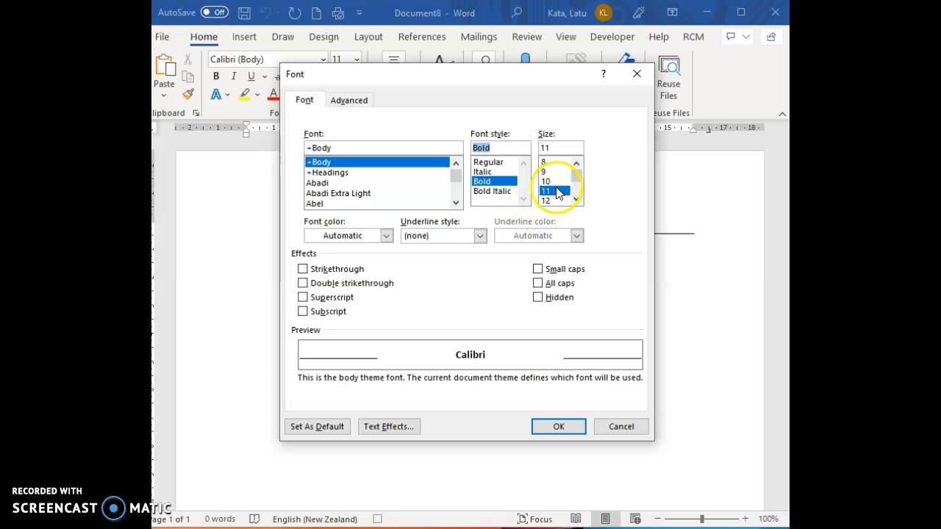
scroll(375, 180, "down", 1)
scroll(386, 190, "down", 2)
scroll(386, 192, "down", 6)
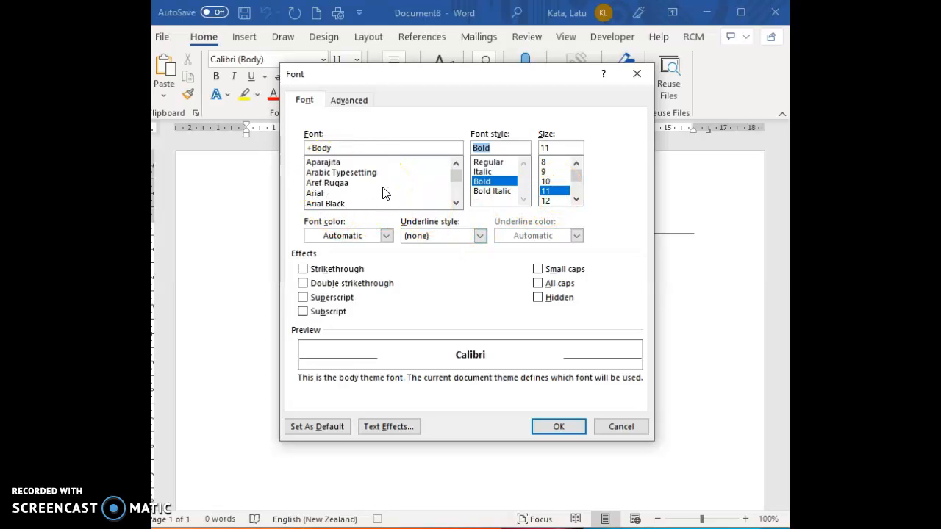
scroll(381, 195, "up", 7)
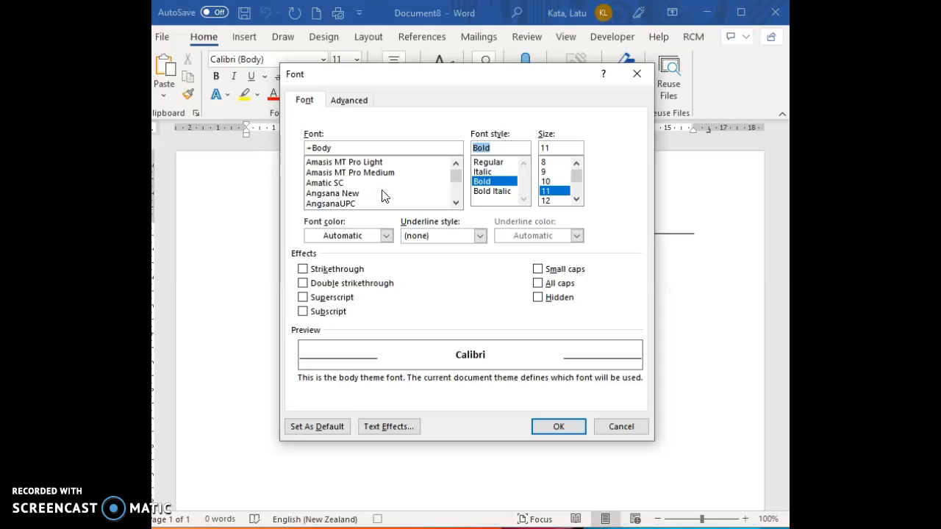
scroll(381, 194, "up", 2)
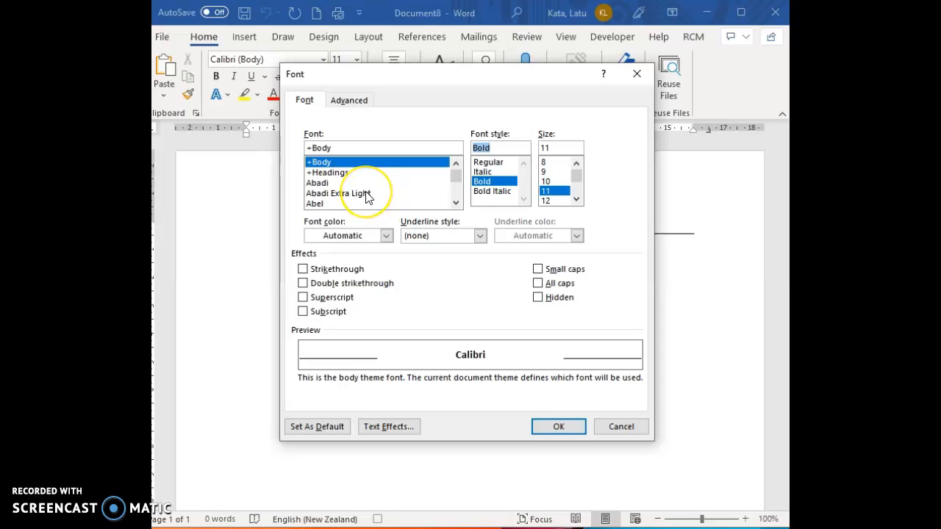
scroll(368, 197, "down", 1)
scroll(367, 197, "down", 12)
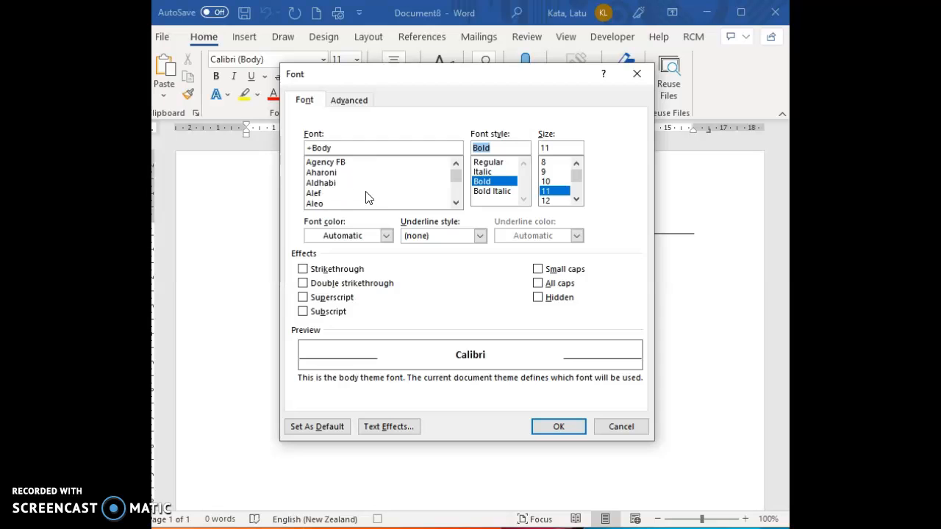
scroll(368, 197, "down", 20)
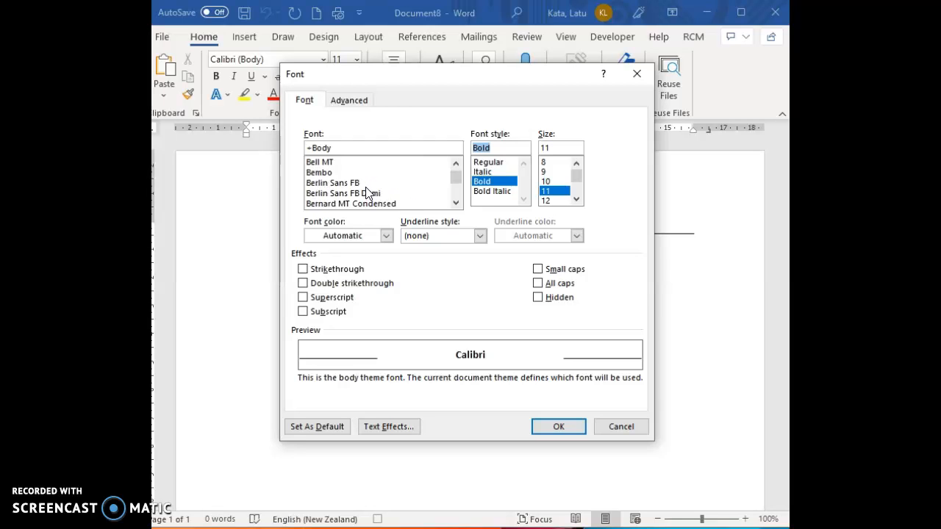
scroll(356, 179, "down", 20)
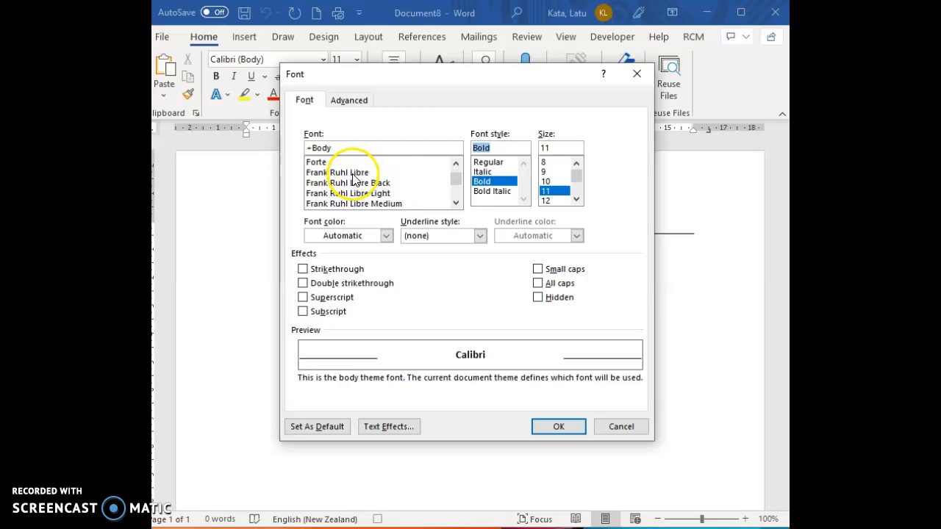
scroll(351, 176, "down", 10)
scroll(348, 170, "up", 15)
left_click(548, 191)
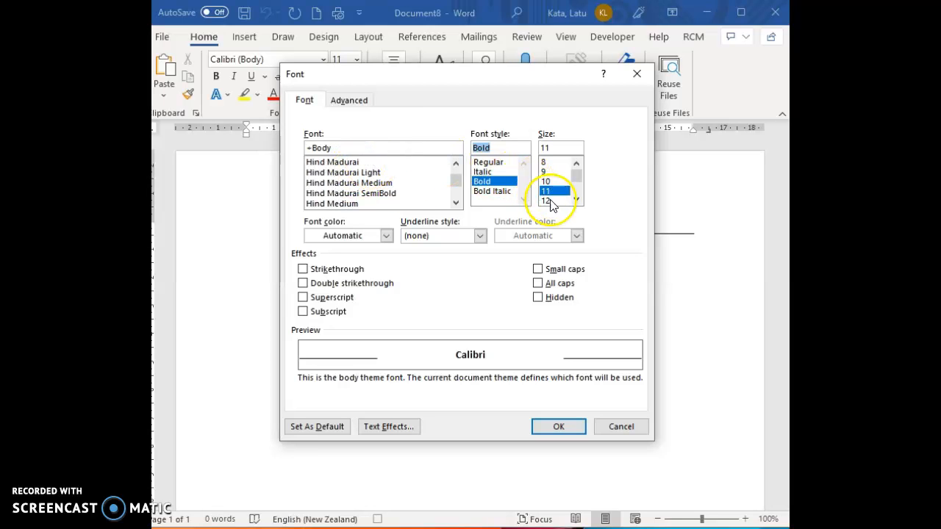
left_click(549, 200)
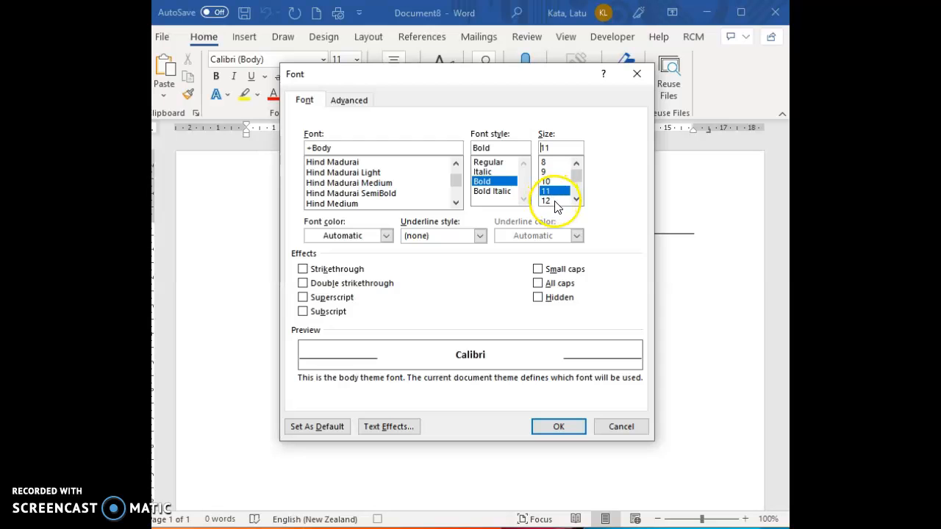
left_click(555, 426)
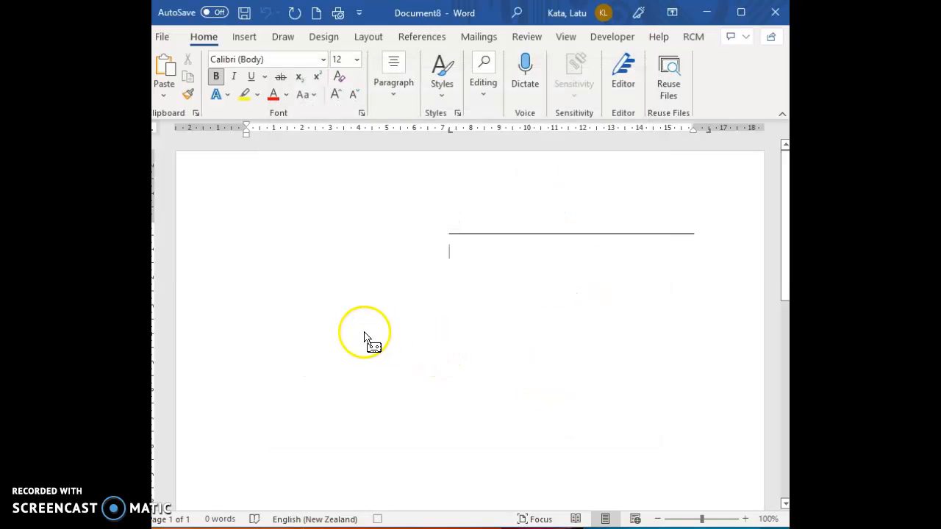
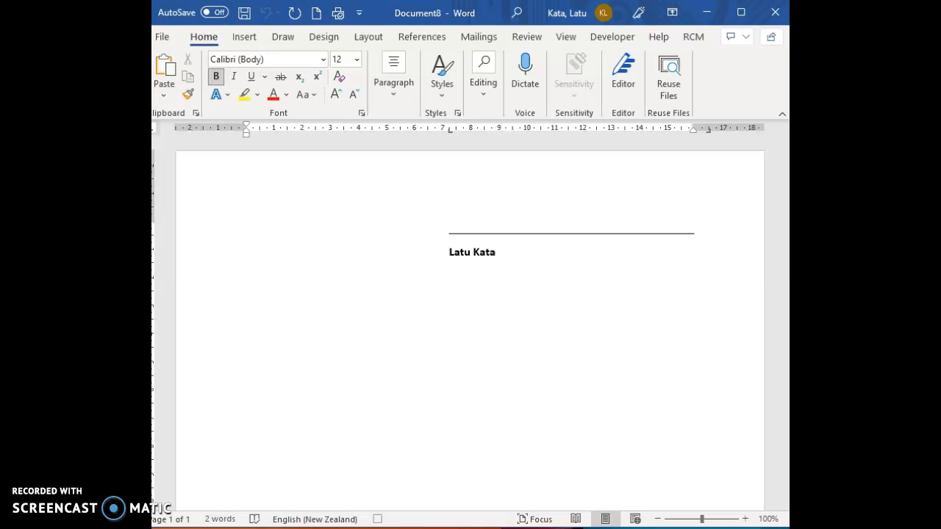
- Type the full name in bold, fixing typos, then the macro name on the next line
type("atu_Marco")
- On a new third line, type the e-mail address in bold, correcting a typo
key("Return")
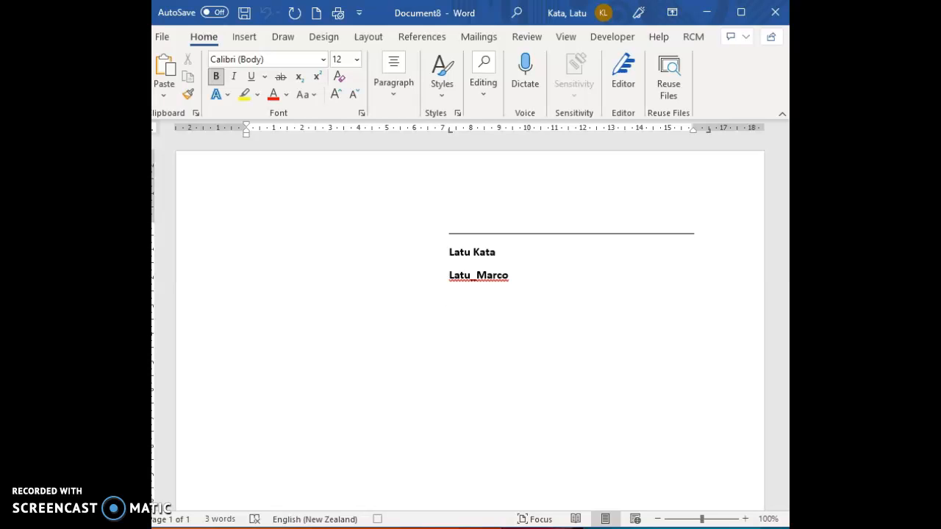
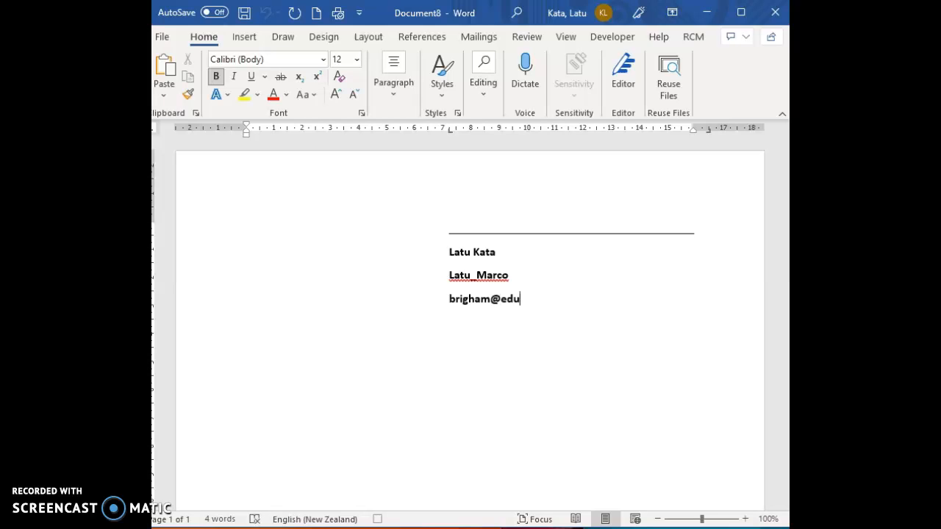